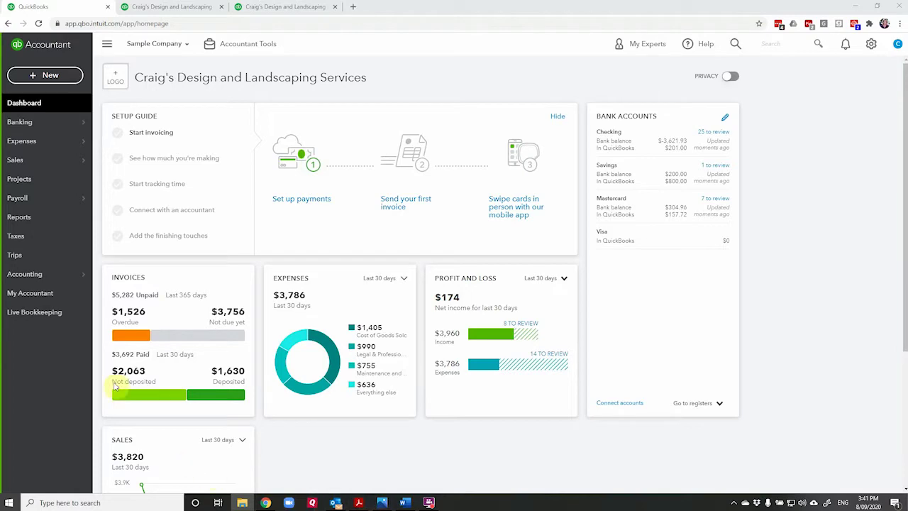
- Start a new single time activity and assign it to the customer Dukes Basketball Camp
click(50, 77)
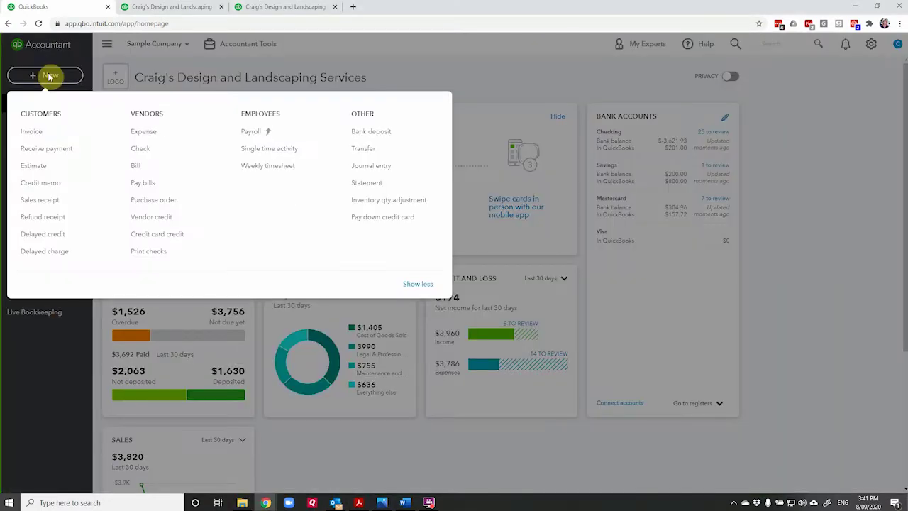
click(264, 149)
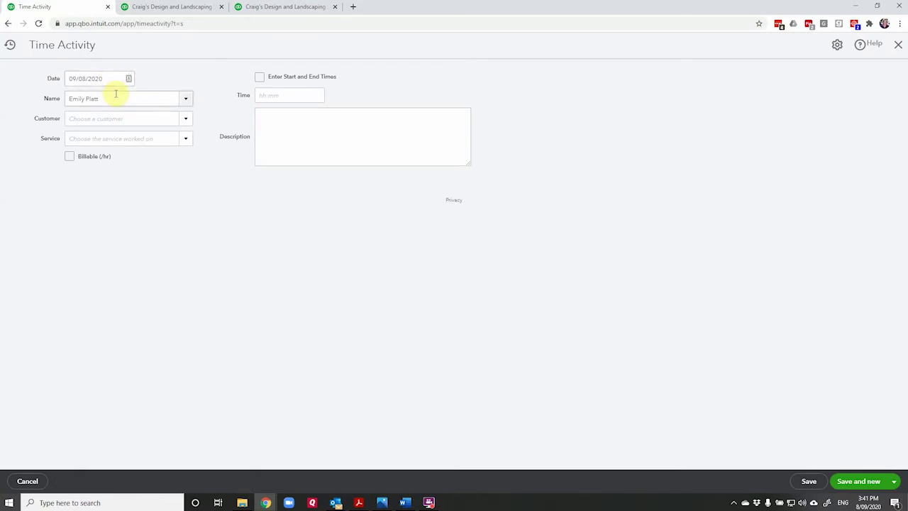
click(151, 119)
text(duk)
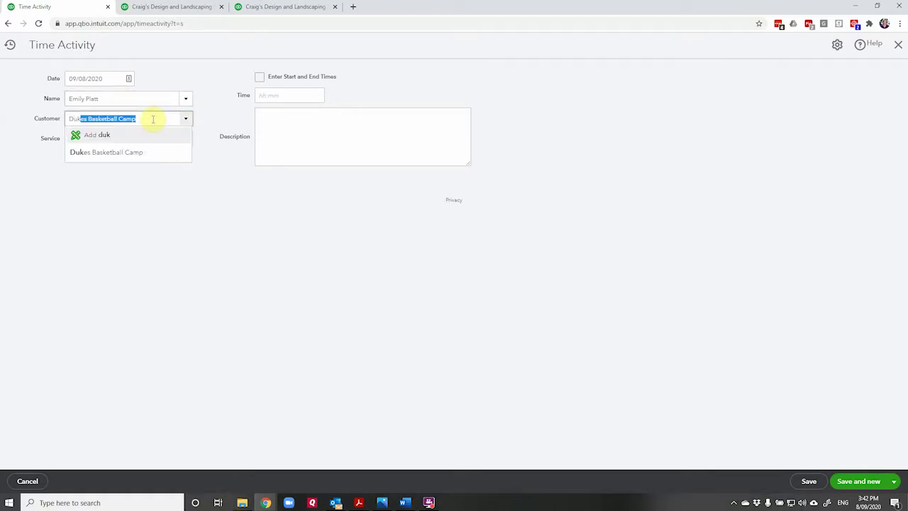
click(137, 158)
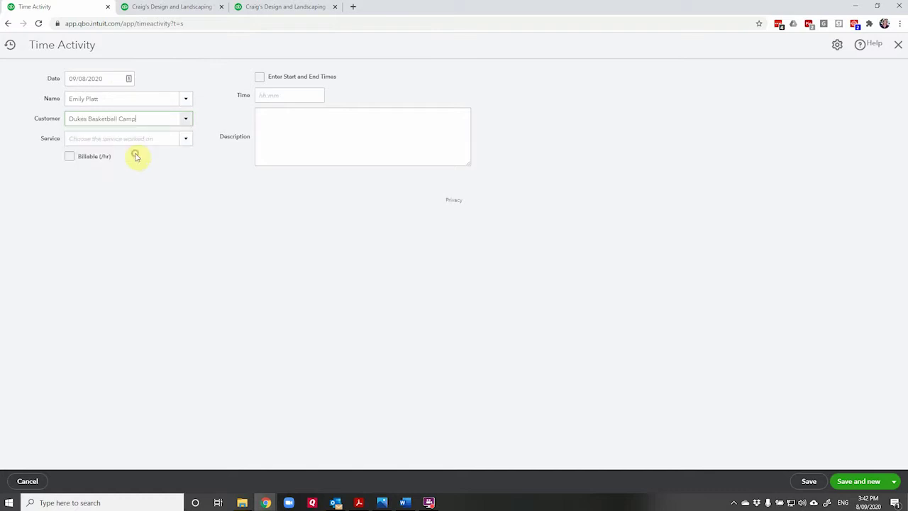
- Set the service worked on to Design and make the time billable at 250.00 per hour
click(187, 140)
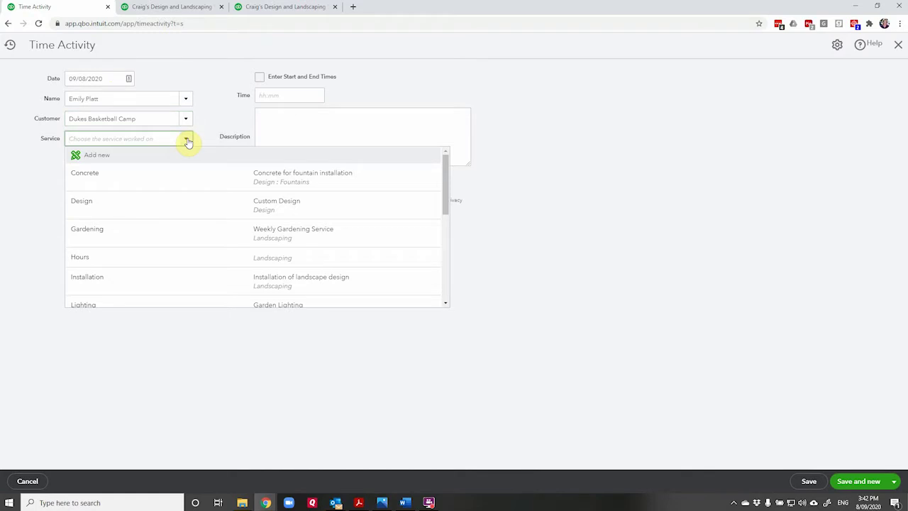
click(168, 209)
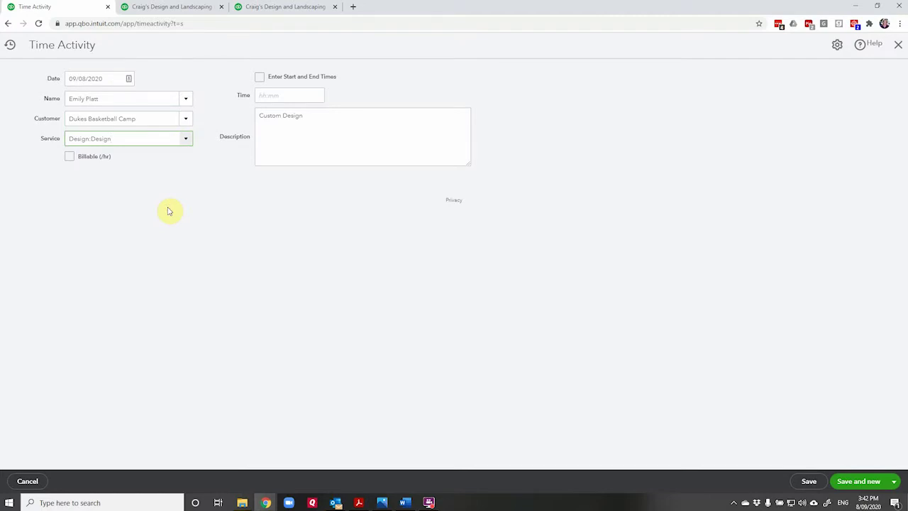
click(69, 156)
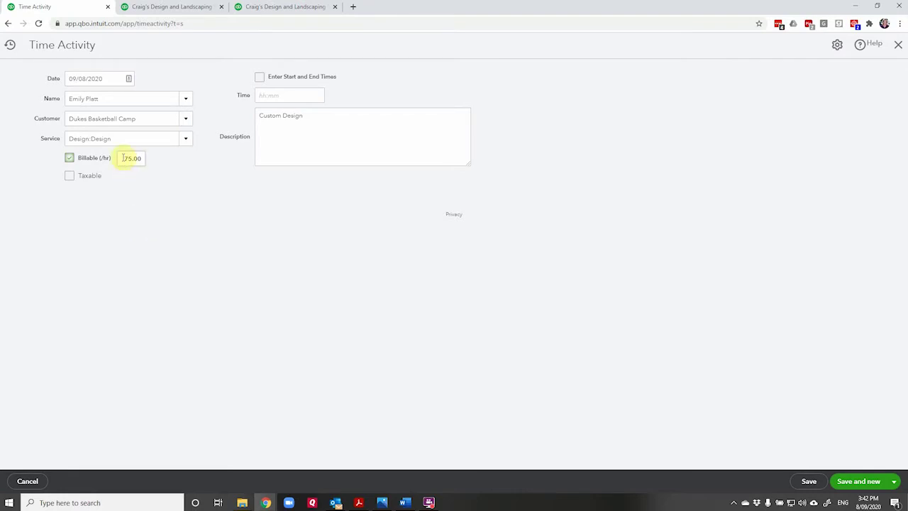
drag(122, 158, 145, 158)
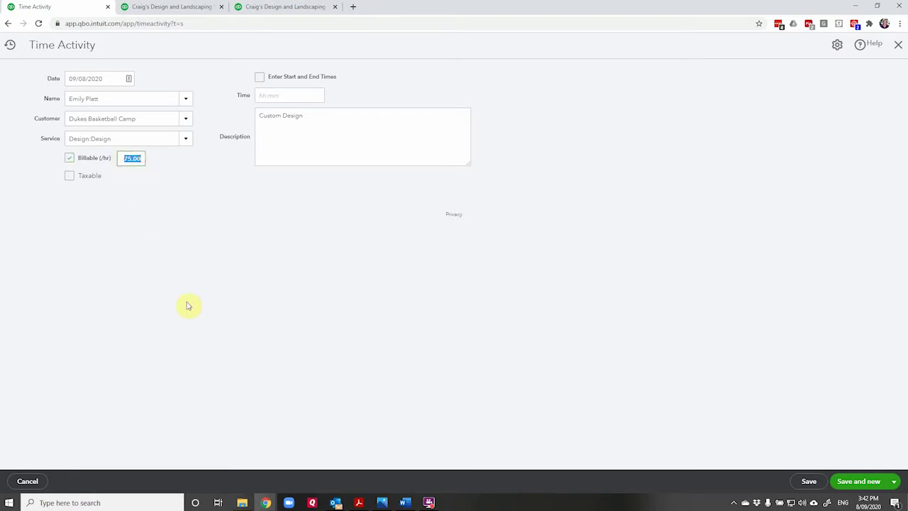
text(250)
key(Tab)
- Enable start and end times, and record 10:00 AM to 12:00 PM with a 0:20 break
click(290, 92)
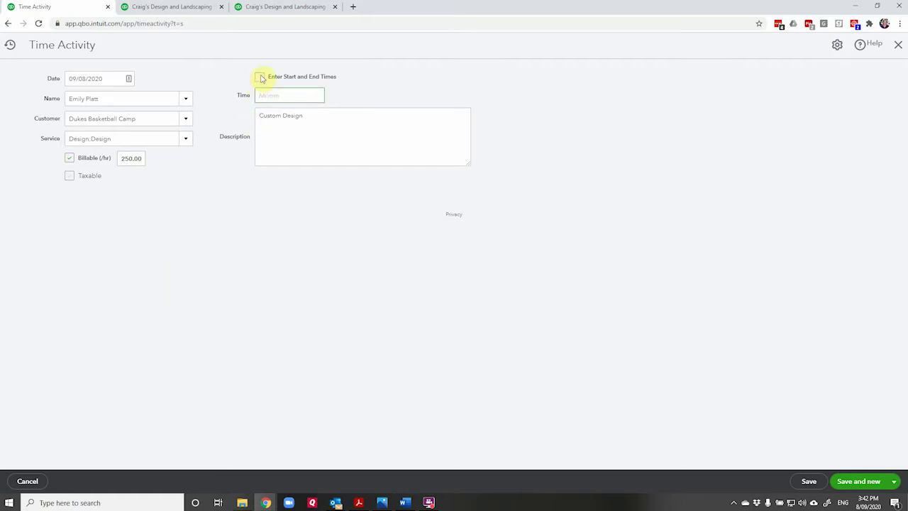
click(260, 77)
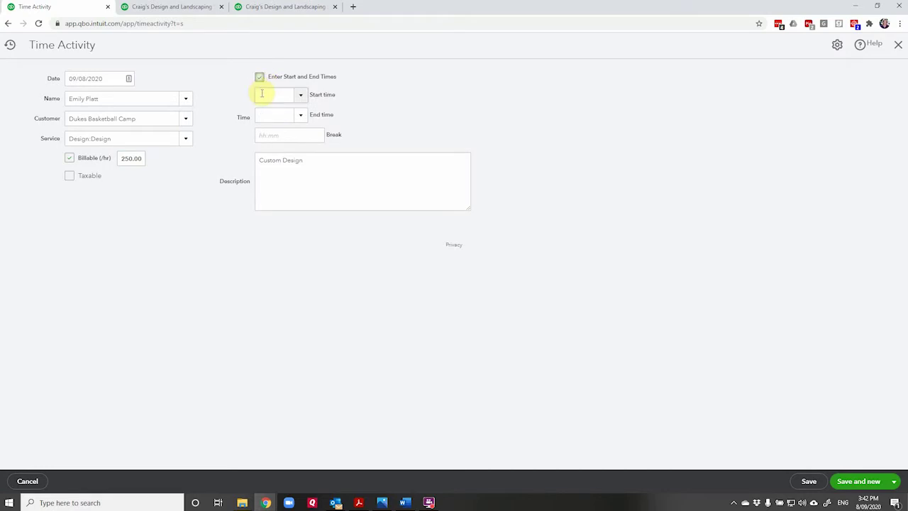
click(261, 94)
click(262, 94)
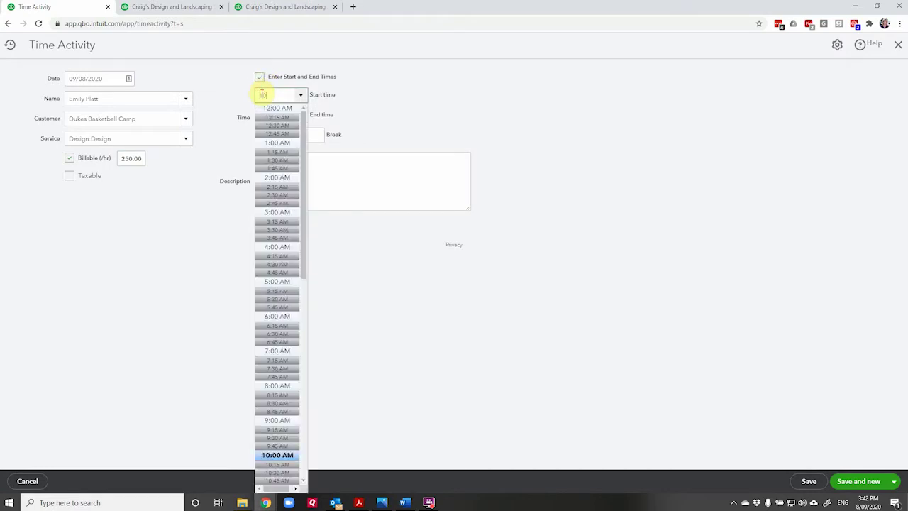
click(252, 324)
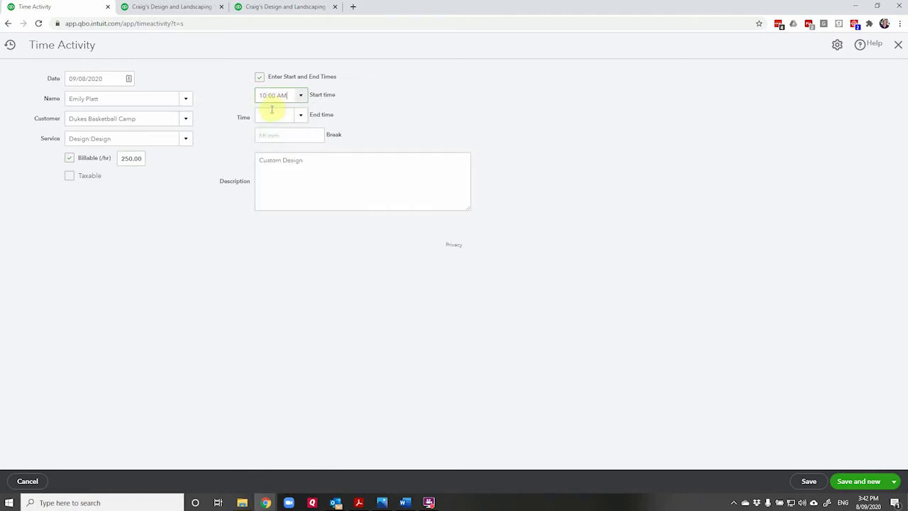
click(271, 113)
text(12)
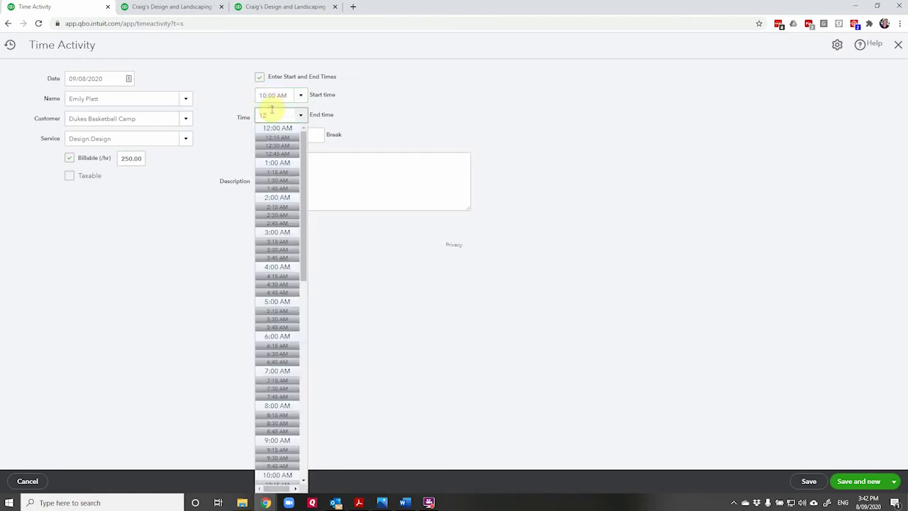
scroll(266, 286, down, 2)
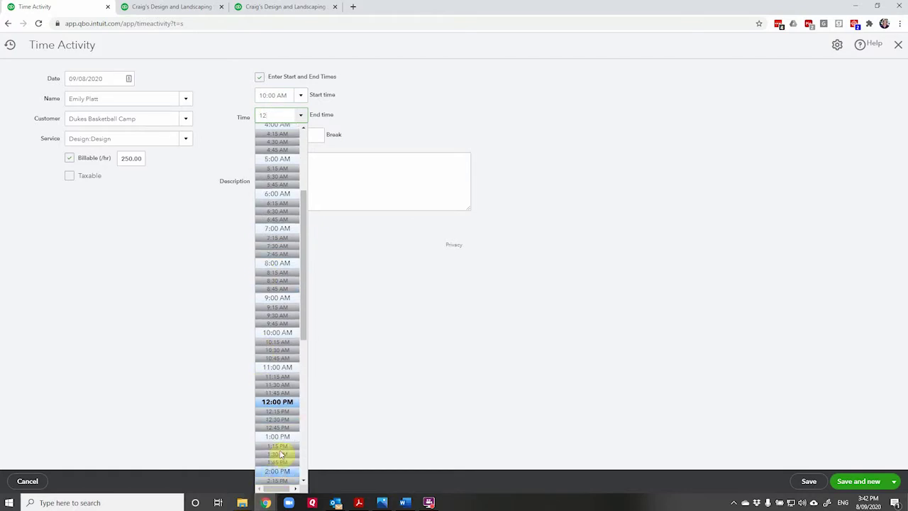
click(276, 402)
click(275, 133)
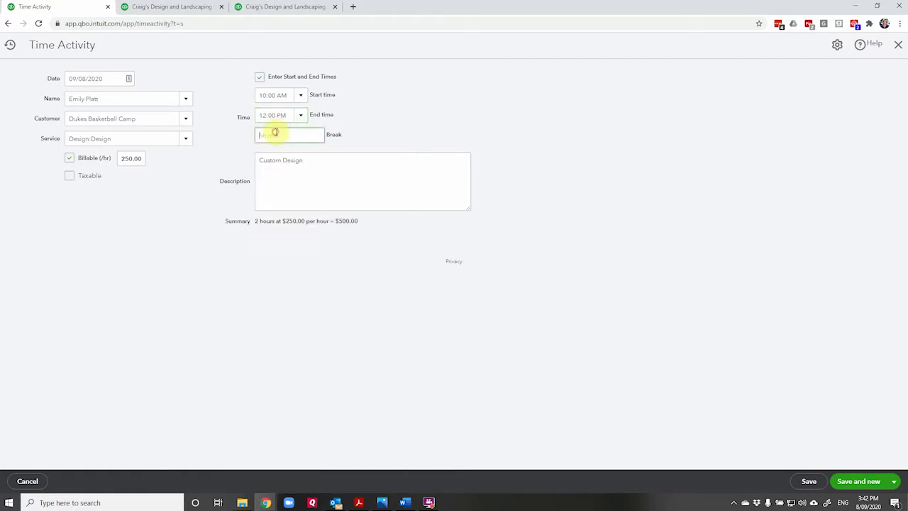
text(:30)
key(Tab)
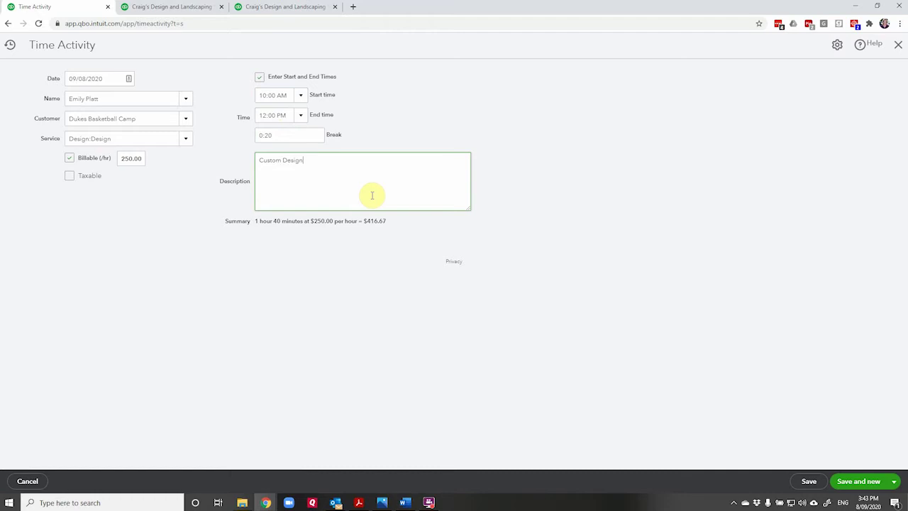
- Extend the description to "Custom Design - as per plan for basketball camp", and save and close the time activity
text(- as per plan for basketball camp)
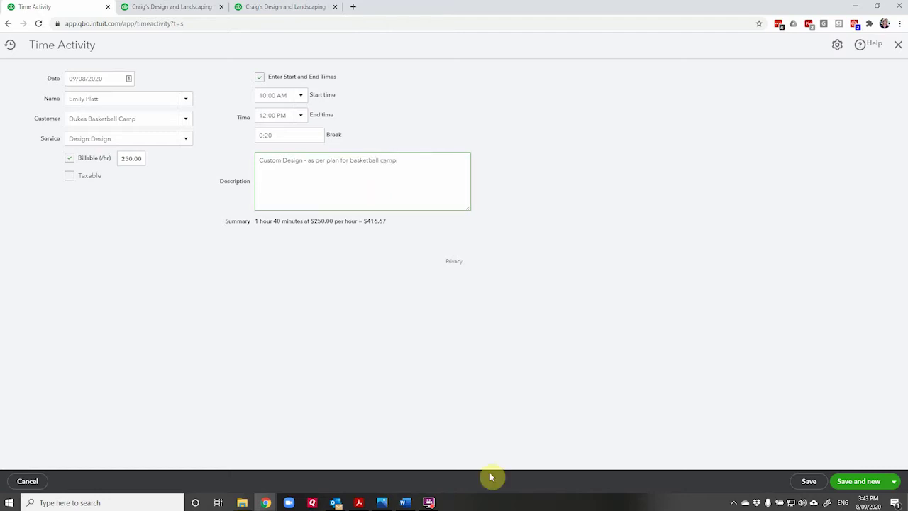
click(893, 481)
click(846, 465)
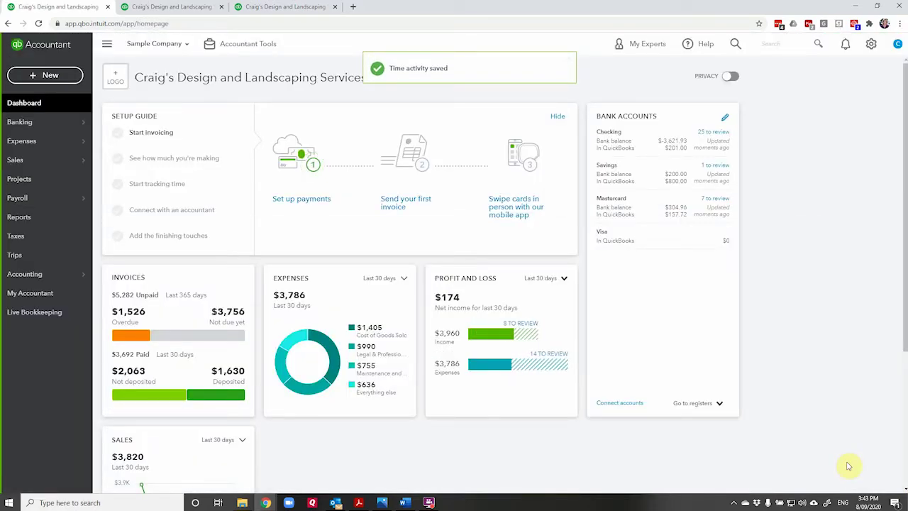
- Create a new invoice for the customer Dukes Basketball Camp
mouse_move(287, 374)
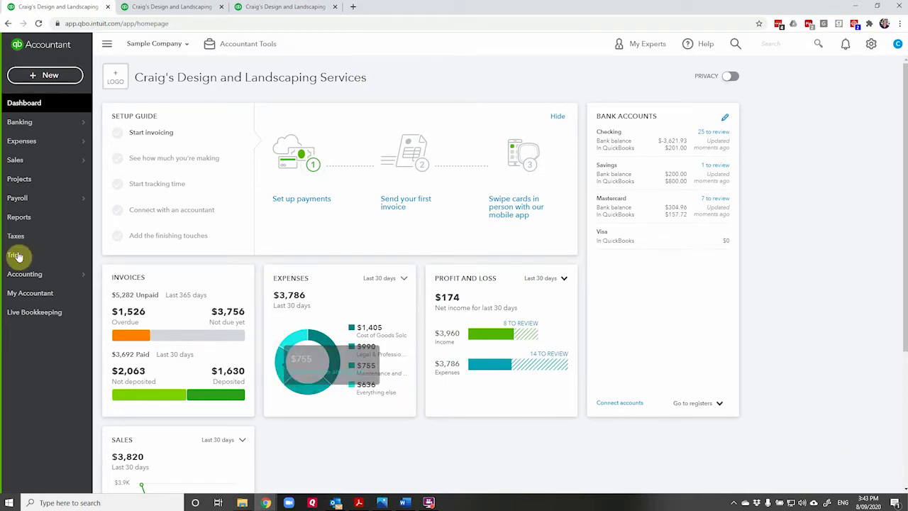
click(56, 75)
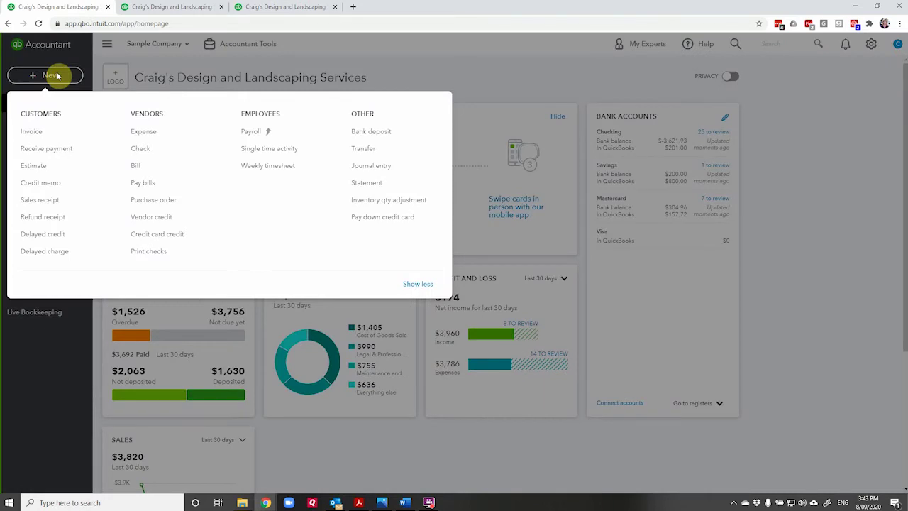
click(43, 134)
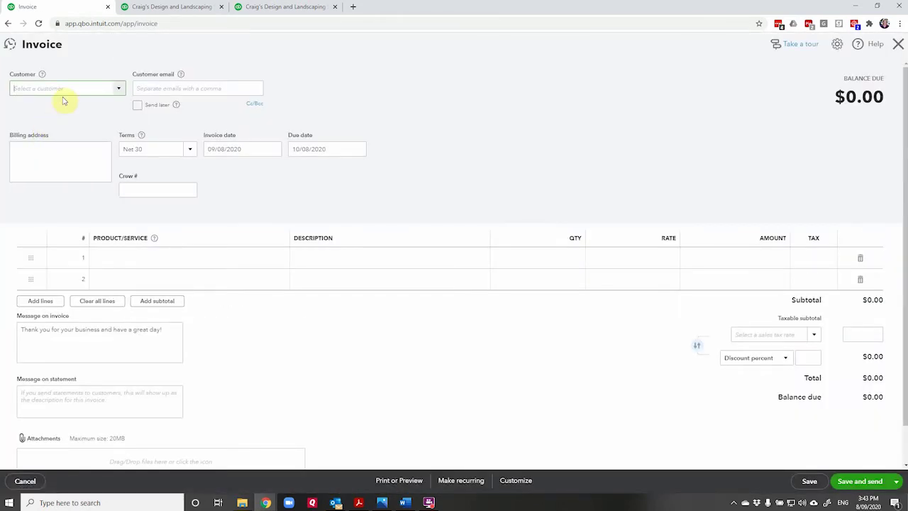
text(duk)
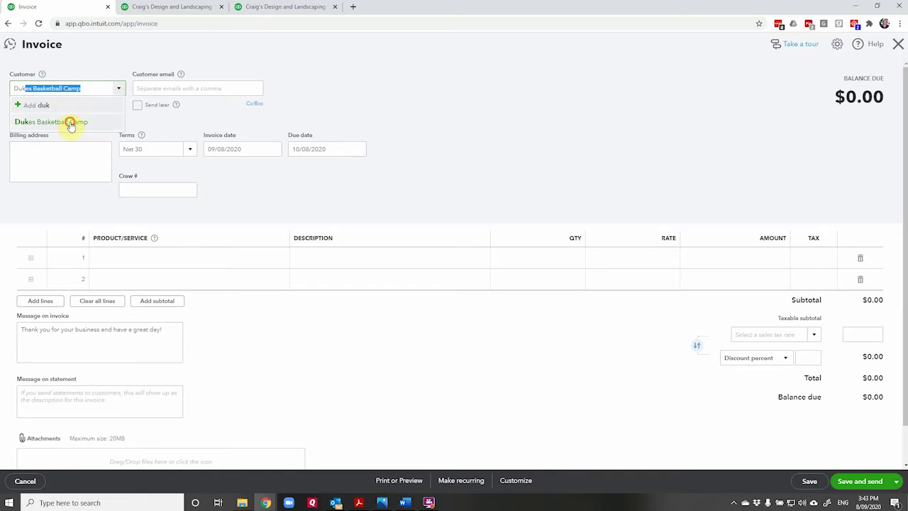
click(70, 124)
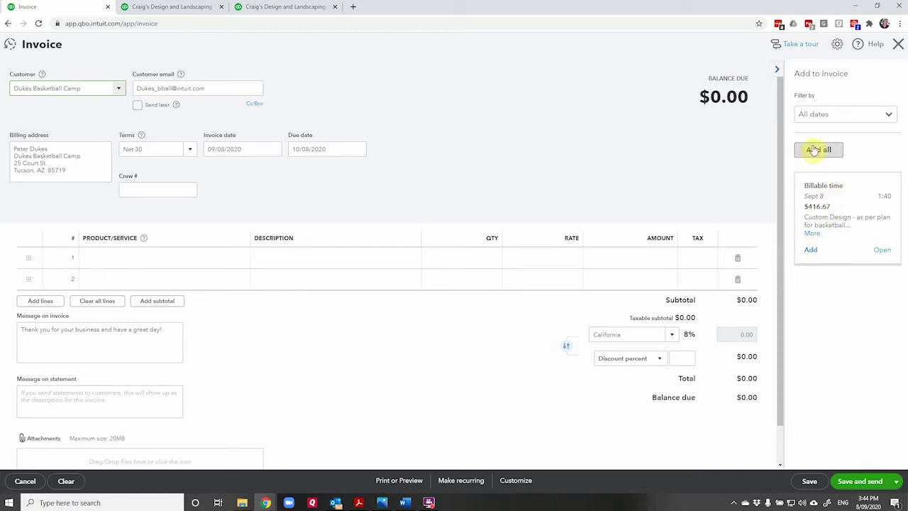
- Add the suggested billable time to the invoice, and save and email it to the customer
click(811, 250)
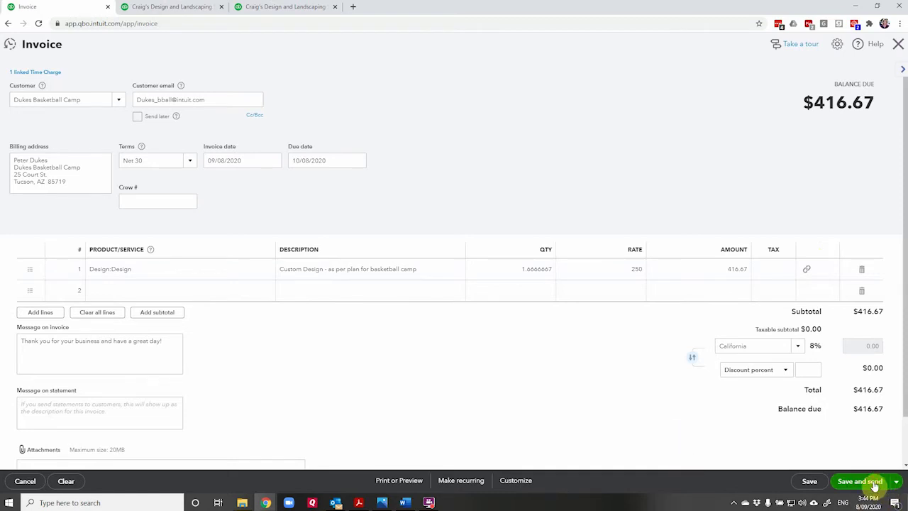
click(875, 484)
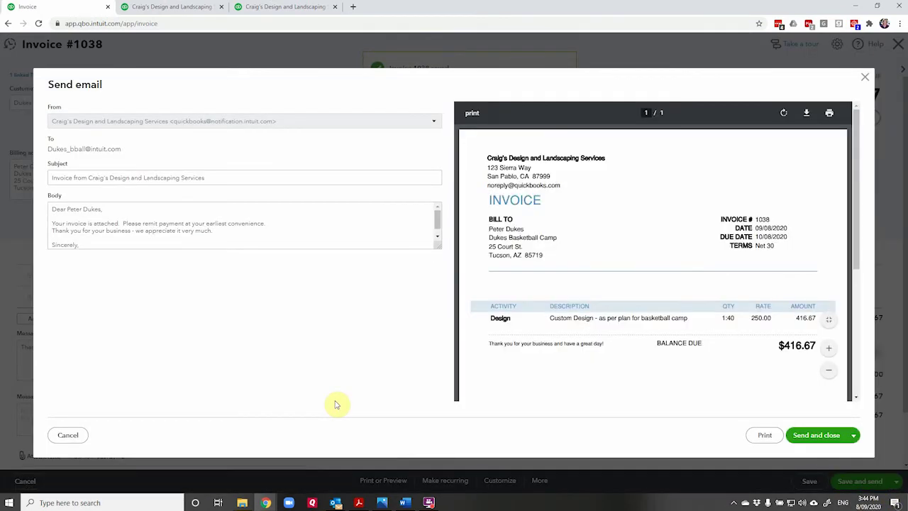
click(820, 435)
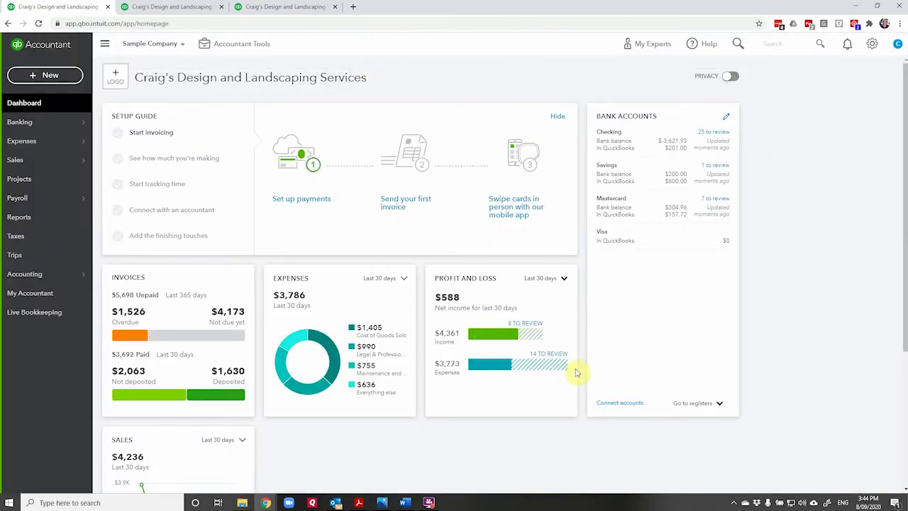
- Review the current week's employee timesheet and close it without making changes
click(64, 77)
click(282, 166)
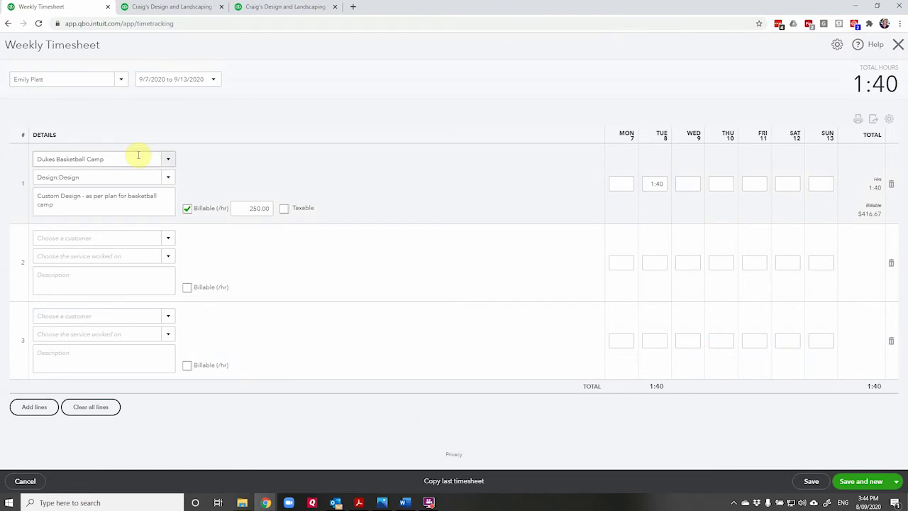
click(898, 44)
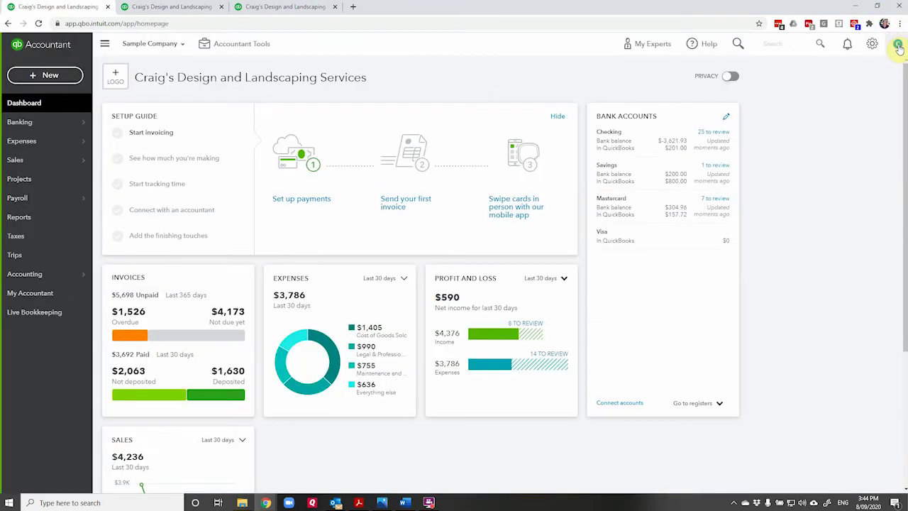
- Find the Unbilled time report among the reports and open it for review
click(57, 219)
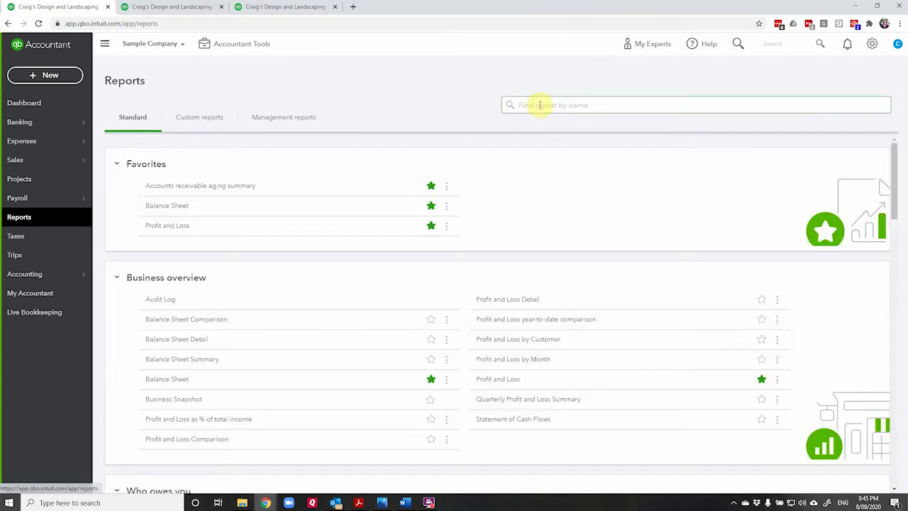
click(545, 105)
text(unbil)
click(545, 139)
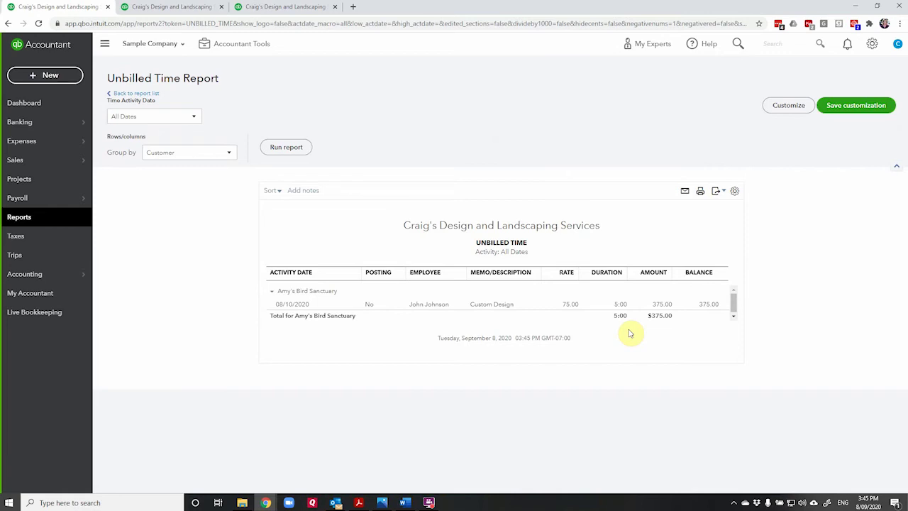
- Return to the report list, search for "time" and open the Time Activities by Employee Detail report
click(129, 93)
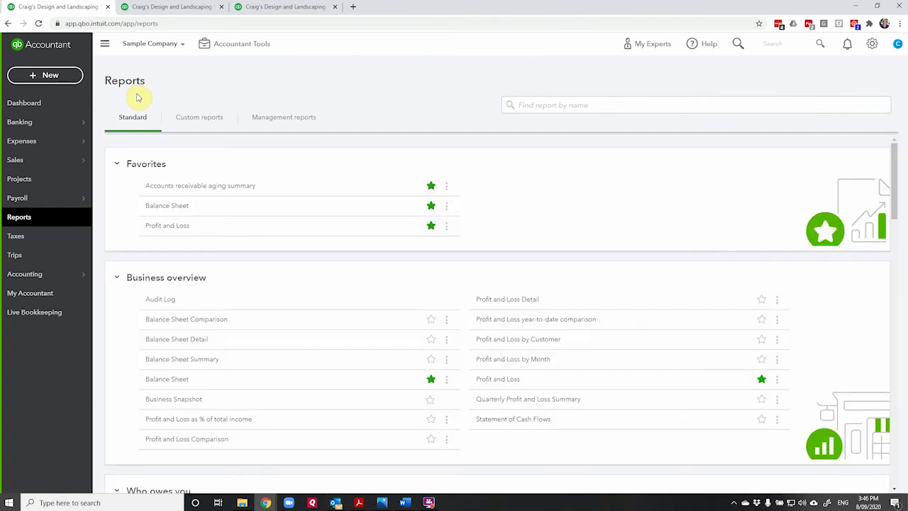
click(537, 105)
text(time)
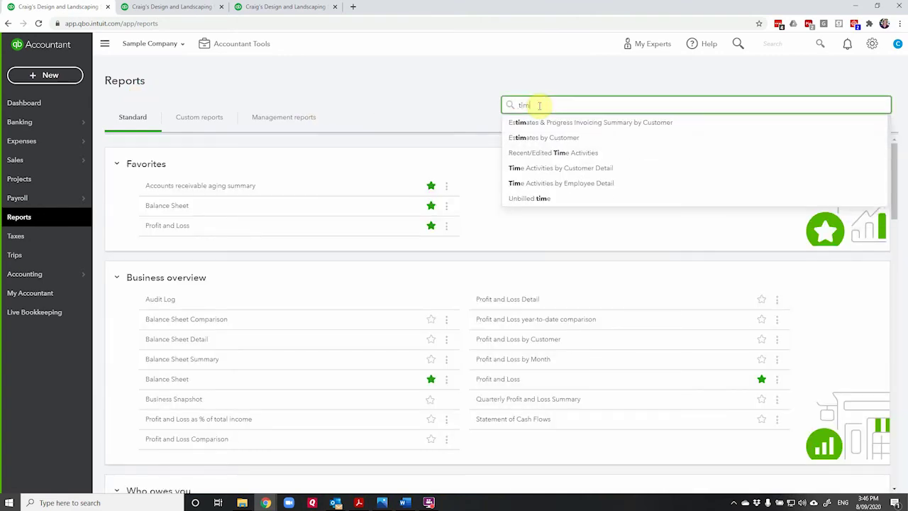
click(542, 153)
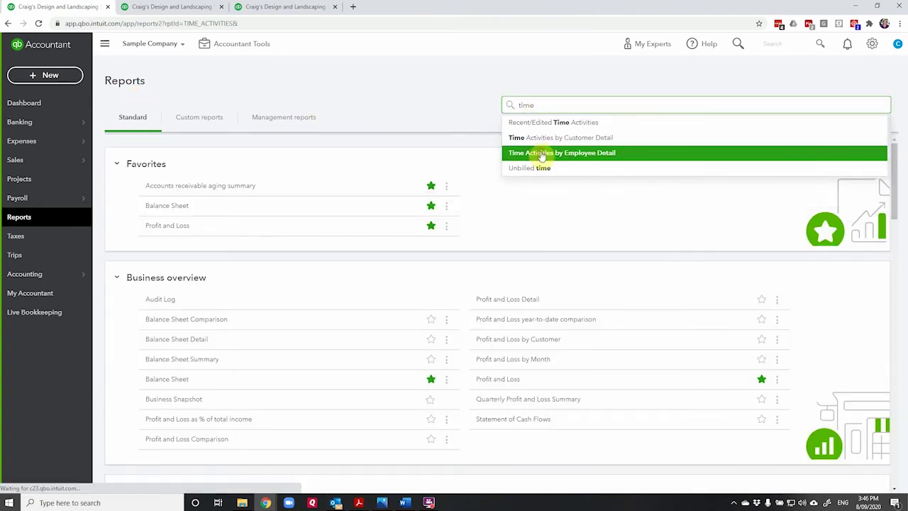